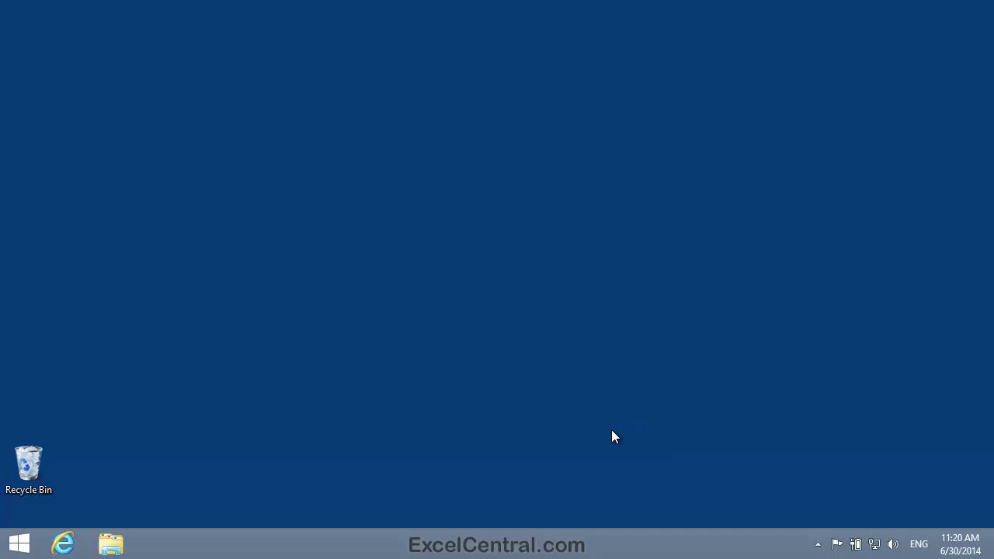
- Launch Excel 2013 and browse OneDrive for a workbook to open
{"action": "key", "text": "super"}
{"action": "left_click", "coordinate": [142, 224]}
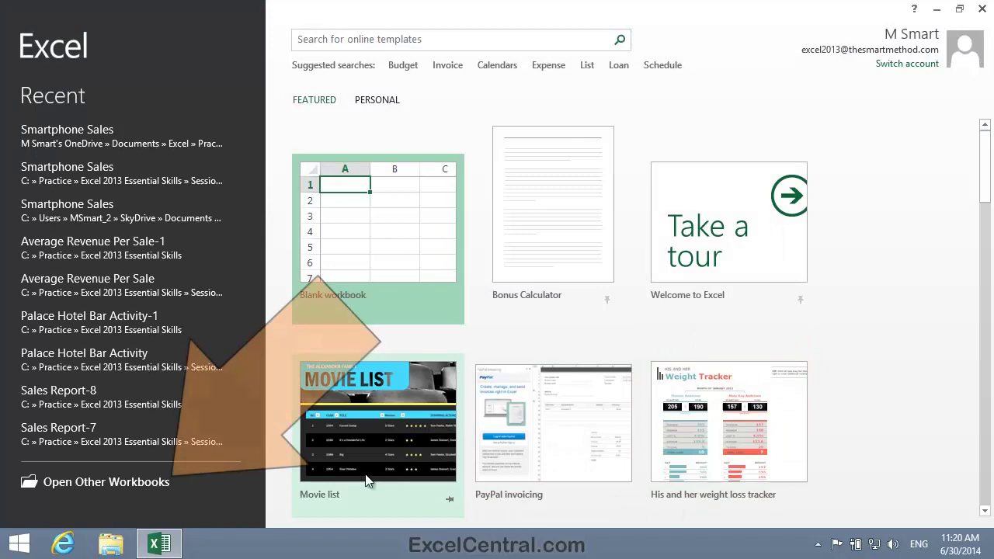
{"action": "left_click", "coordinate": [154, 482]}
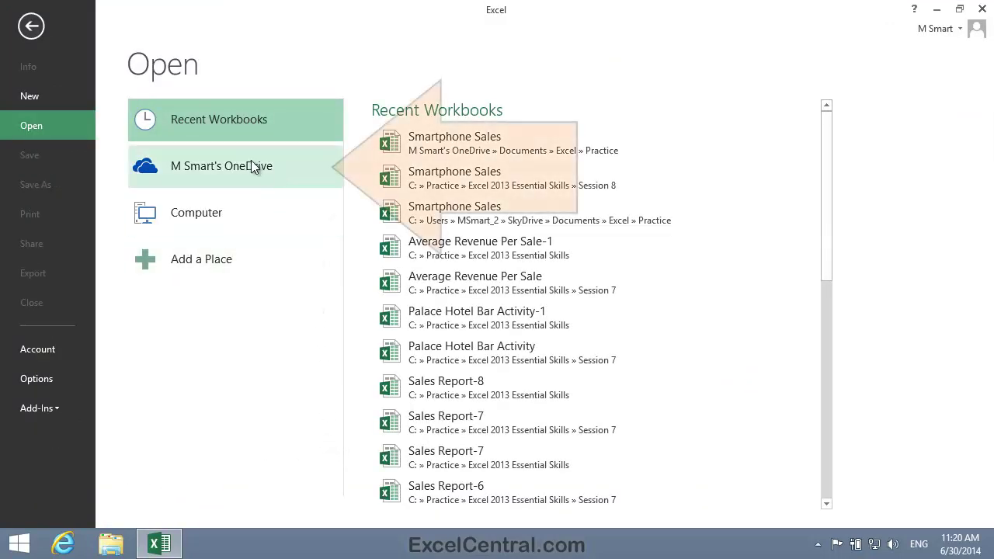
{"action": "left_click", "coordinate": [231, 170]}
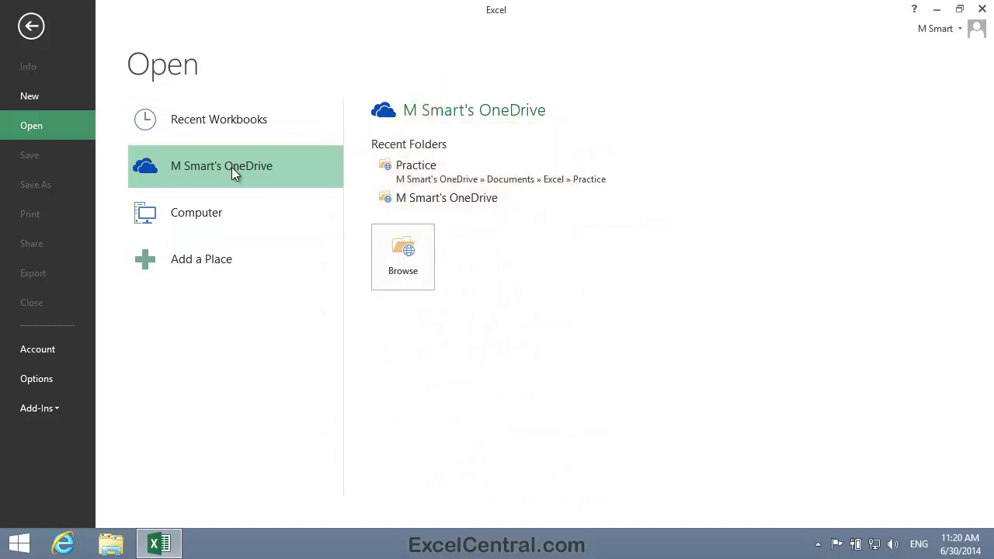
{"action": "left_click", "coordinate": [403, 278]}
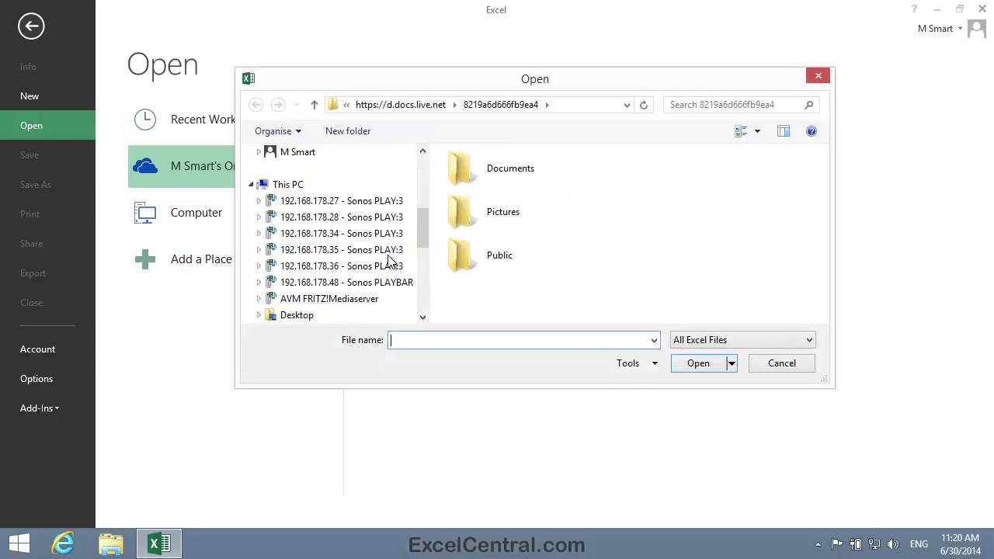
- Navigate into the Documents › Excel › Practice folder on OneDrive
{"action": "left_click", "coordinate": [518, 177]}
{"action": "double_click", "coordinate": [566, 175]}
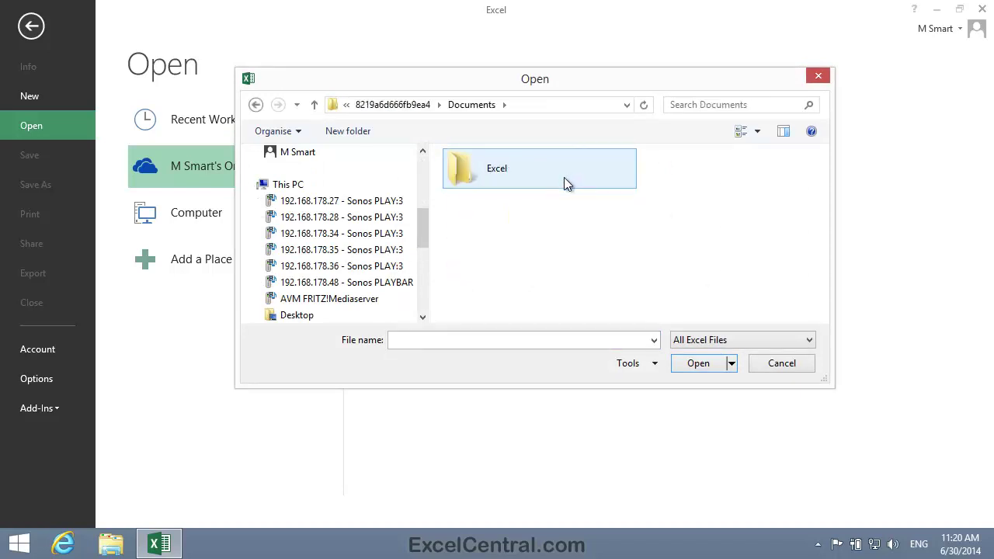
{"action": "double_click", "coordinate": [533, 170]}
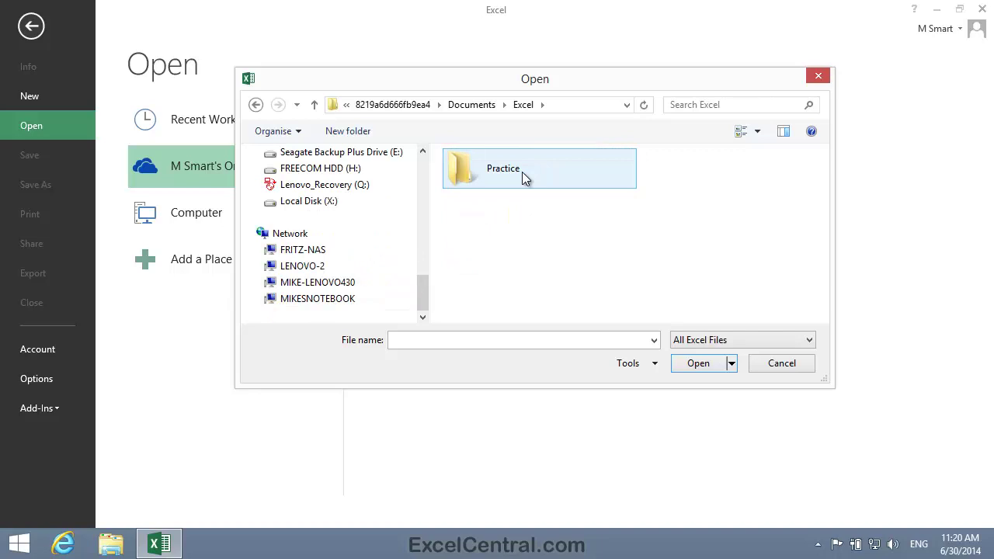
{"action": "double_click", "coordinate": [505, 173]}
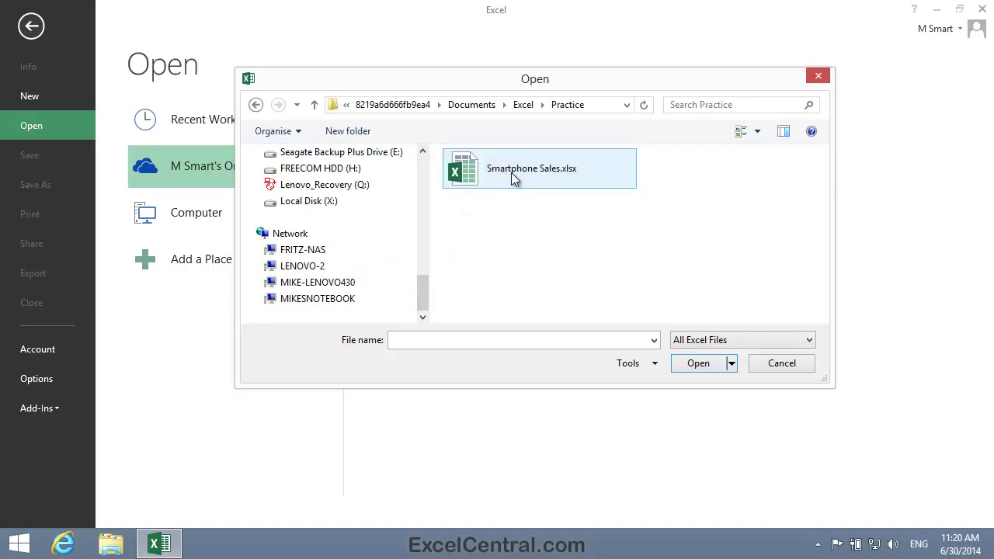
- Open Smartphone Sales.xlsx and go to File › Share › Get a Sharing Link
{"action": "double_click", "coordinate": [526, 171]}
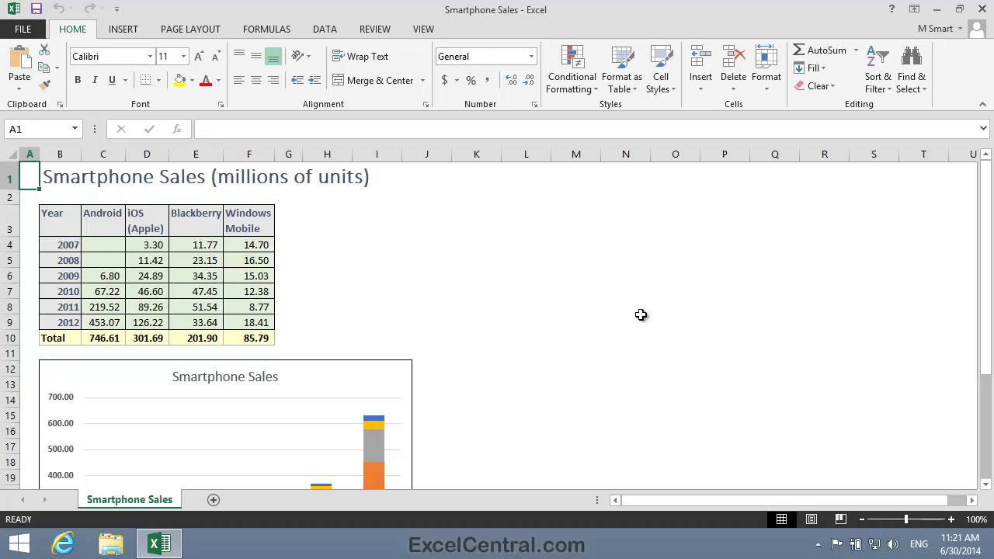
{"action": "left_click", "coordinate": [21, 34]}
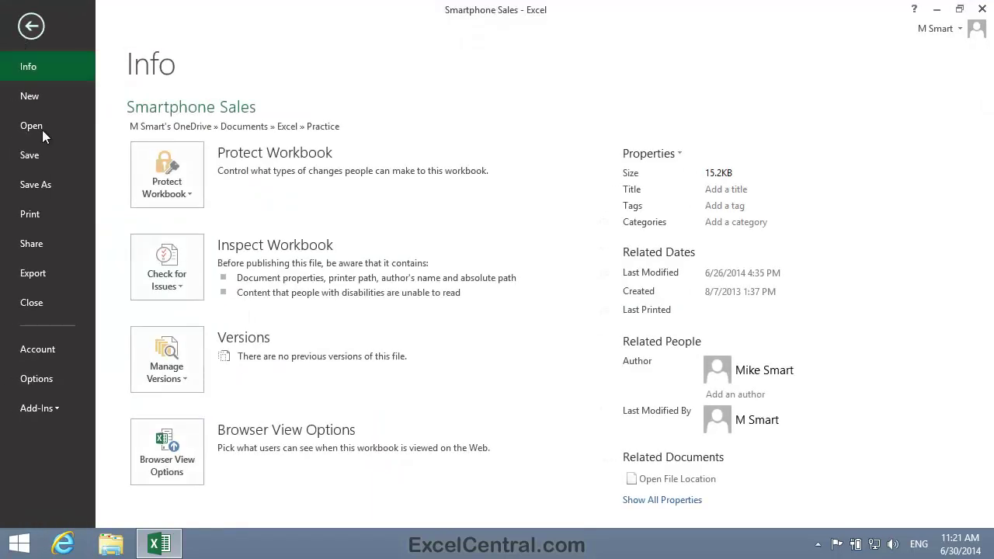
{"action": "left_click", "coordinate": [47, 247]}
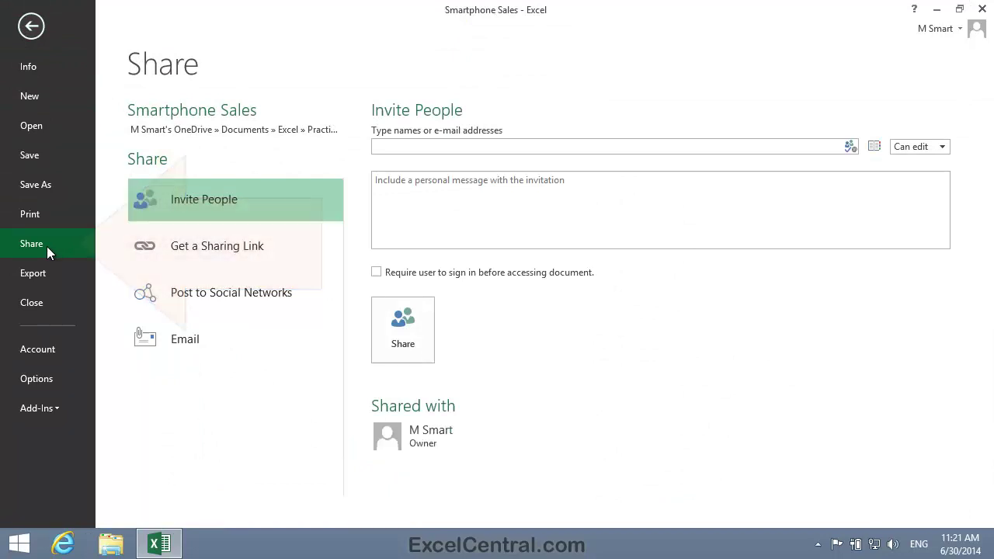
{"action": "left_click", "coordinate": [221, 250]}
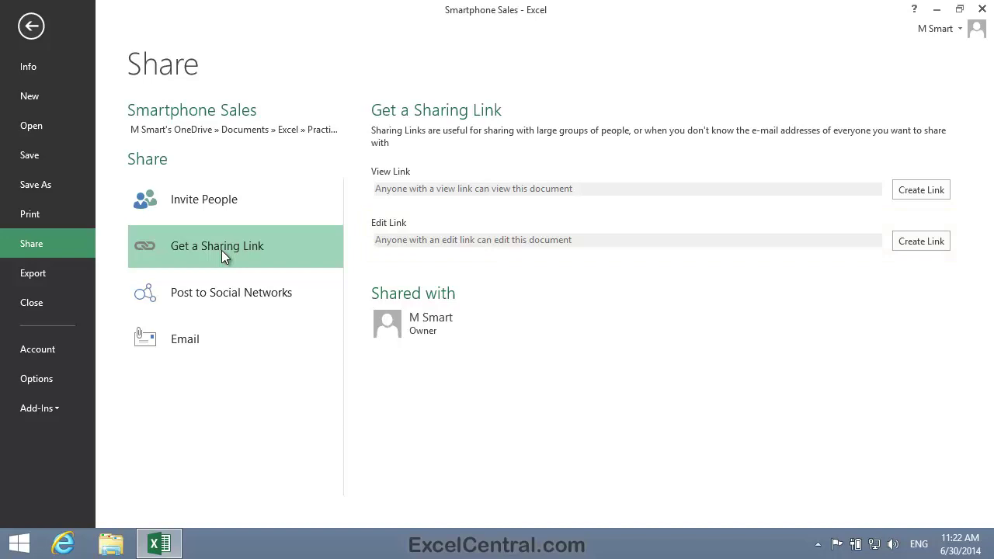
- Create the View Link for Smartphone Sales and copy its URL
{"action": "left_click", "coordinate": [923, 190]}
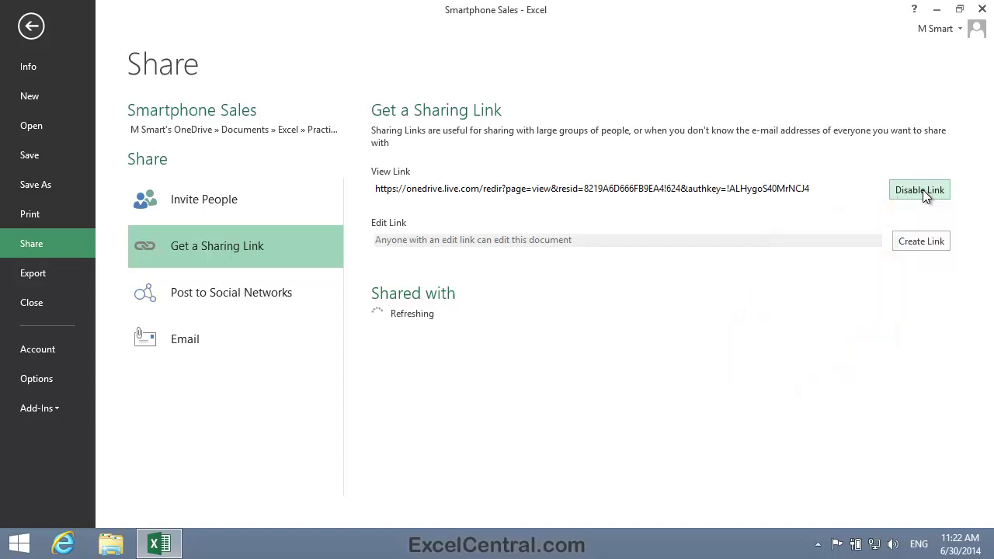
{"action": "left_click", "coordinate": [583, 189]}
{"action": "right_click", "coordinate": [581, 188]}
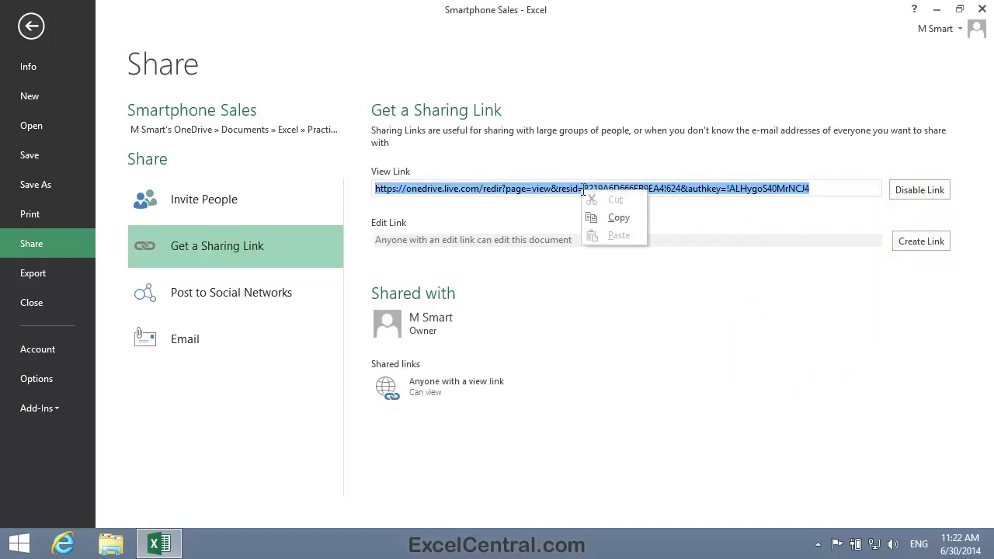
{"action": "left_click", "coordinate": [628, 221]}
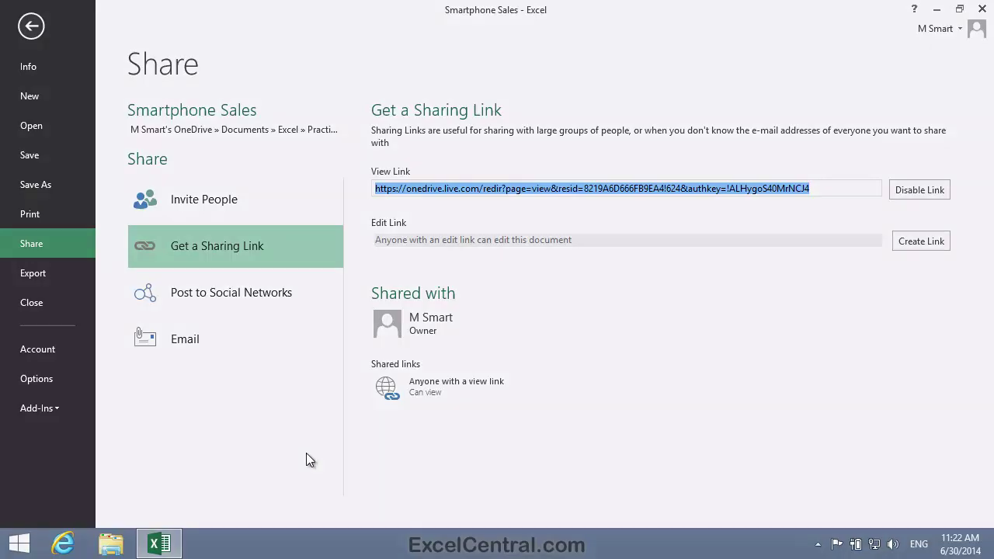
- Launch Word 2013 from Start and create a new blank document
{"action": "key", "text": "super"}
{"action": "type", "text": "word"}
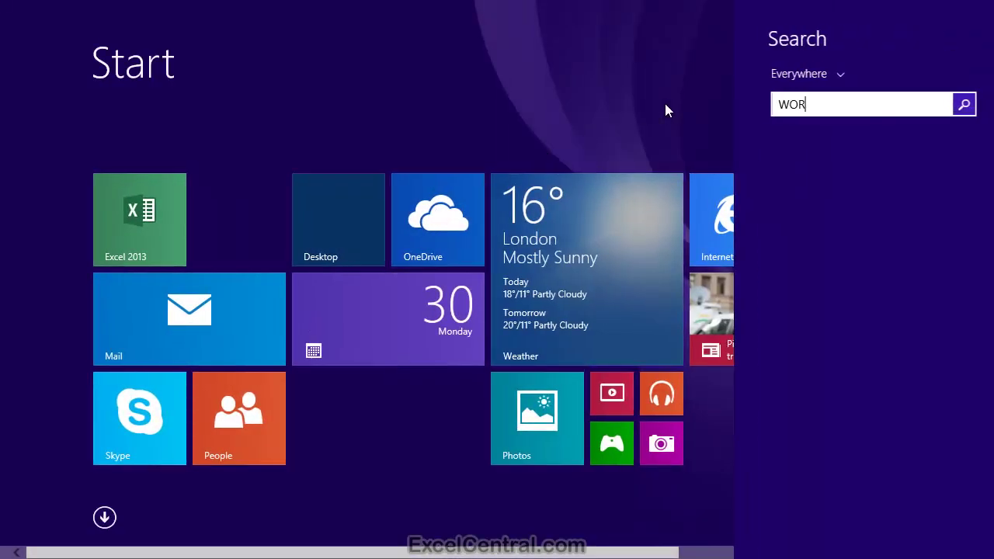
{"action": "left_click", "coordinate": [820, 158]}
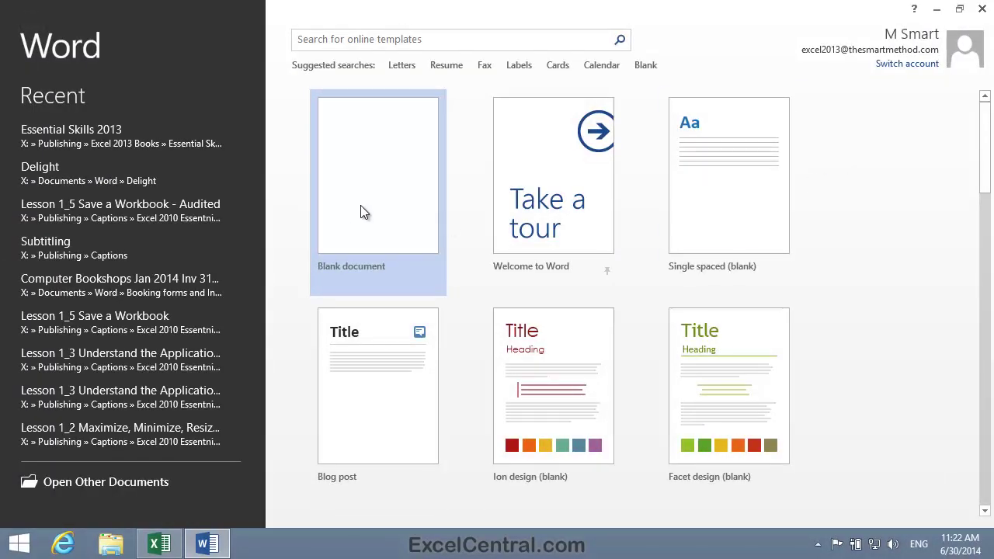
{"action": "left_click", "coordinate": [362, 212]}
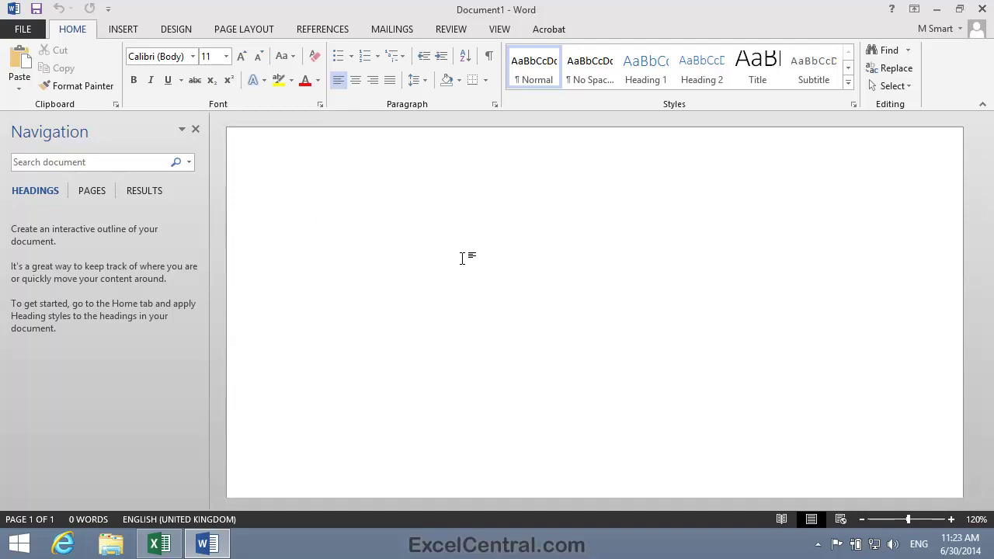
- Type a greeting to the recipient, then 'Here is a link to the Smartphone Sales workbook as promised:'
{"action": "type", "text": "Dear Fred"}
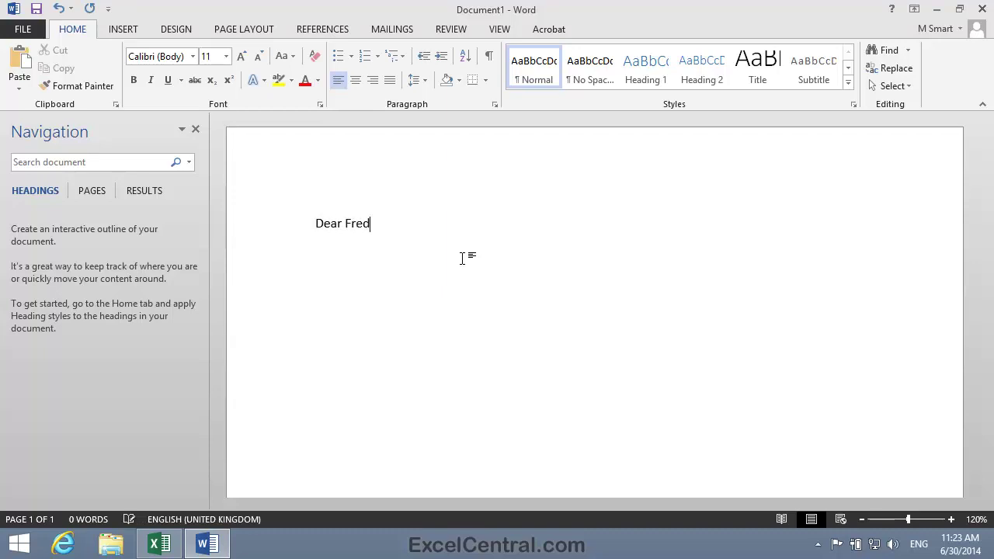
{"action": "key", "text": "Return"}
{"action": "type", "text": "Here is a link to"}
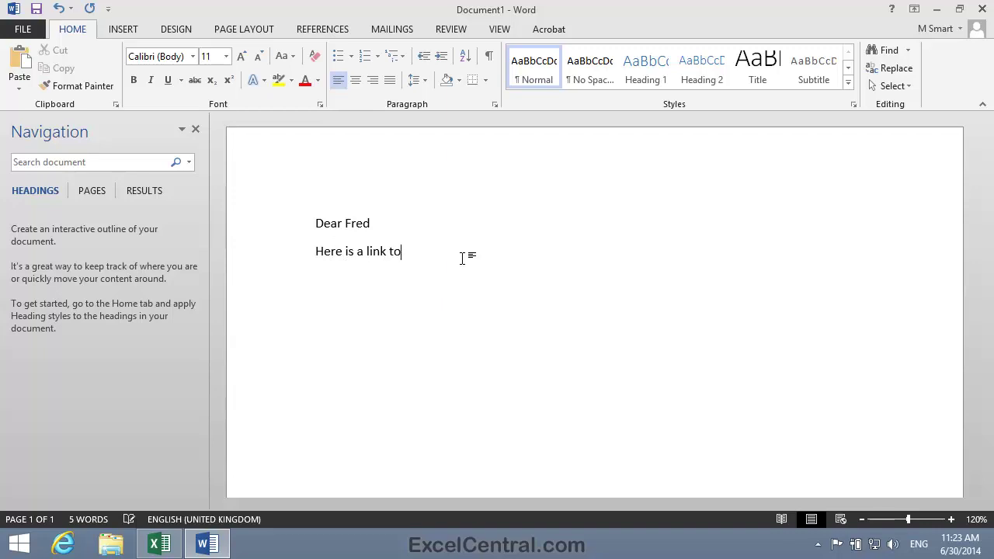
{"action": "type", "text": " the Smartphone S"}
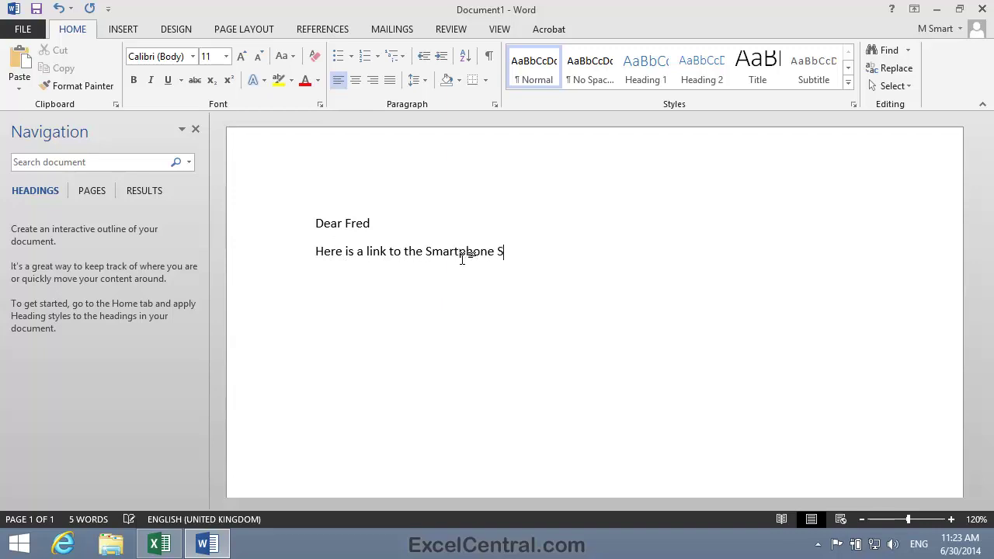
{"action": "type", "text": "ales workbook a"}
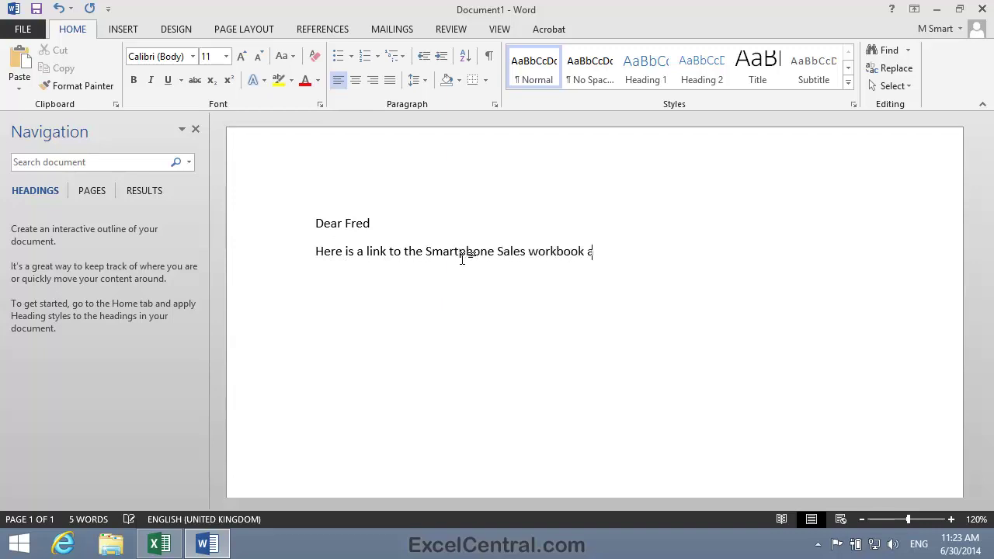
{"action": "type", "text": "s promised:"}
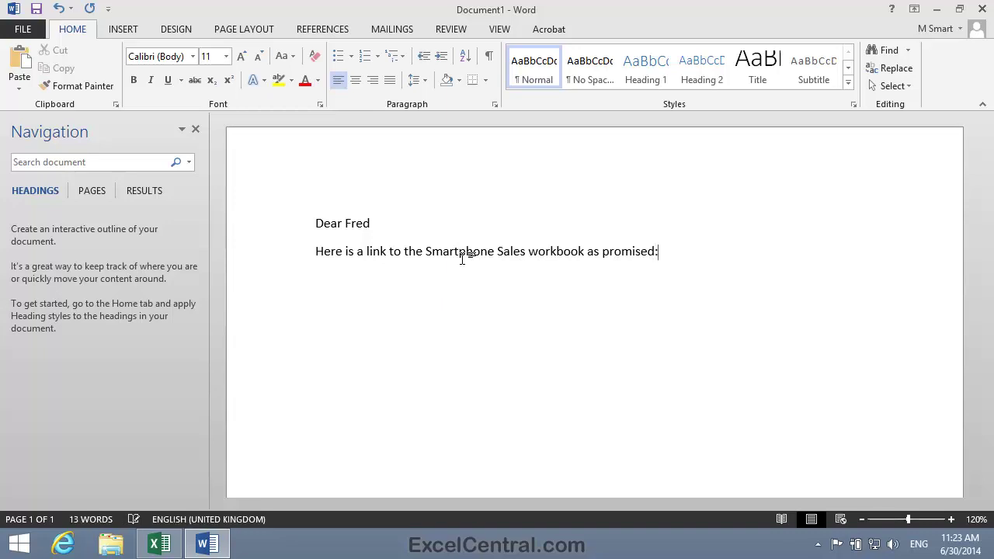
- Paste the view link as text-only on a new line so it becomes a hyperlink
{"action": "key", "text": "Return"}
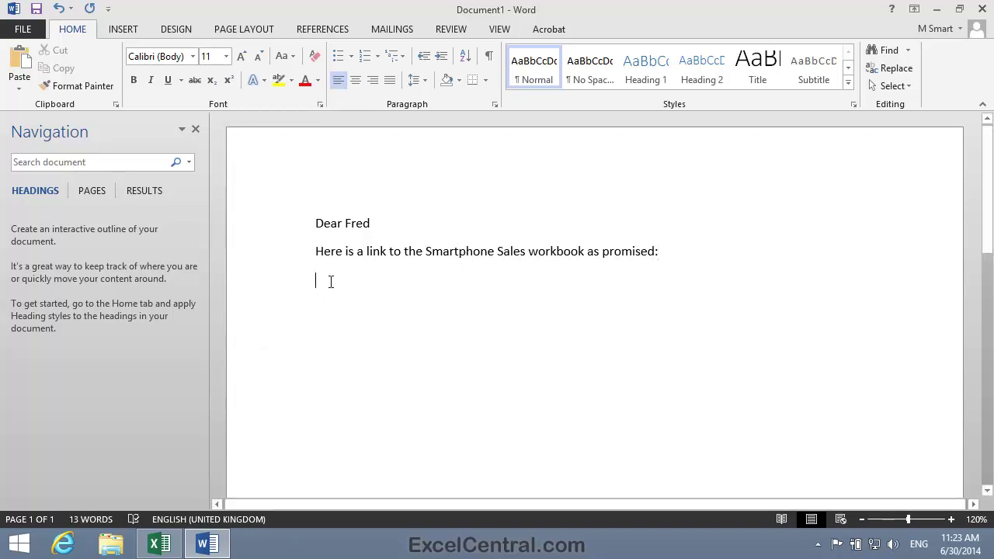
{"action": "right_click", "coordinate": [330, 283]}
{"action": "left_click", "coordinate": [364, 354]}
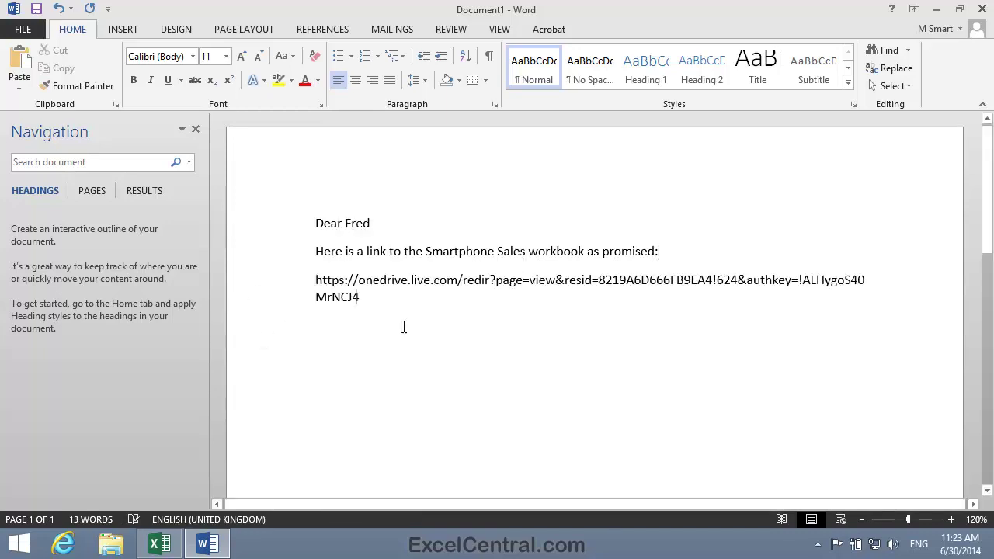
{"action": "key", "text": "Return"}
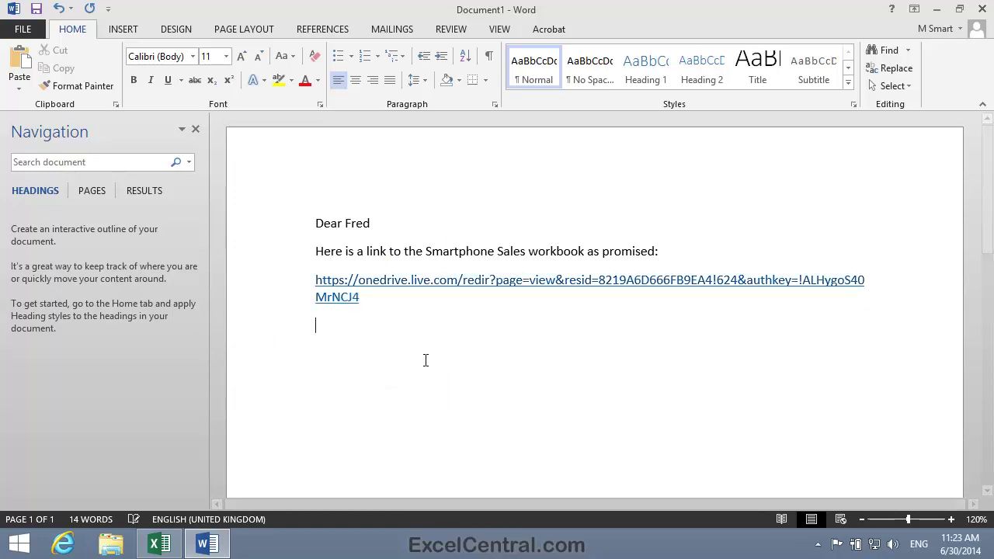
- Sign off with 'Best Regards' followed by the sender's name
{"action": "type", "text": "Best Regards"}
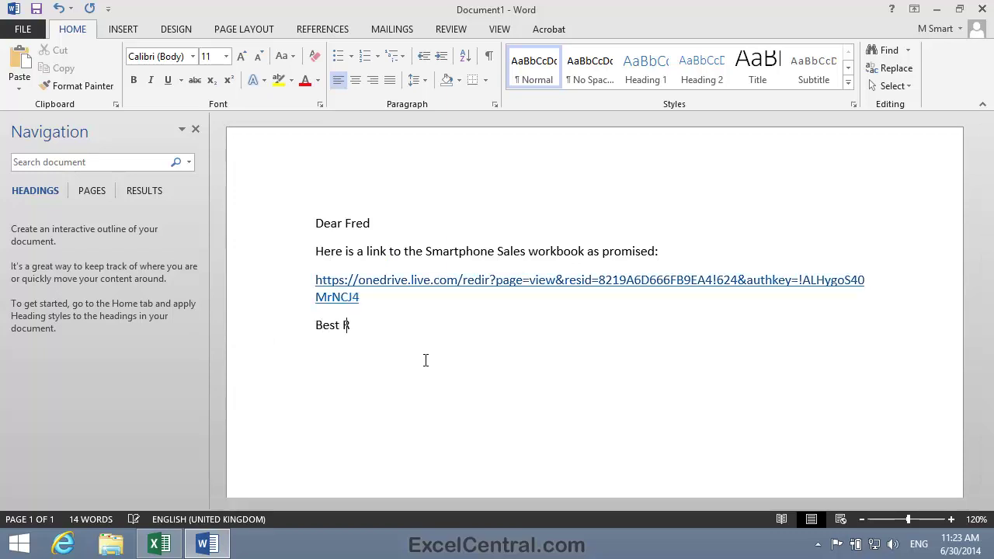
{"action": "key", "text": "Return"}
{"action": "key", "text": "Return"}
{"action": "type", "text": "Mike"}
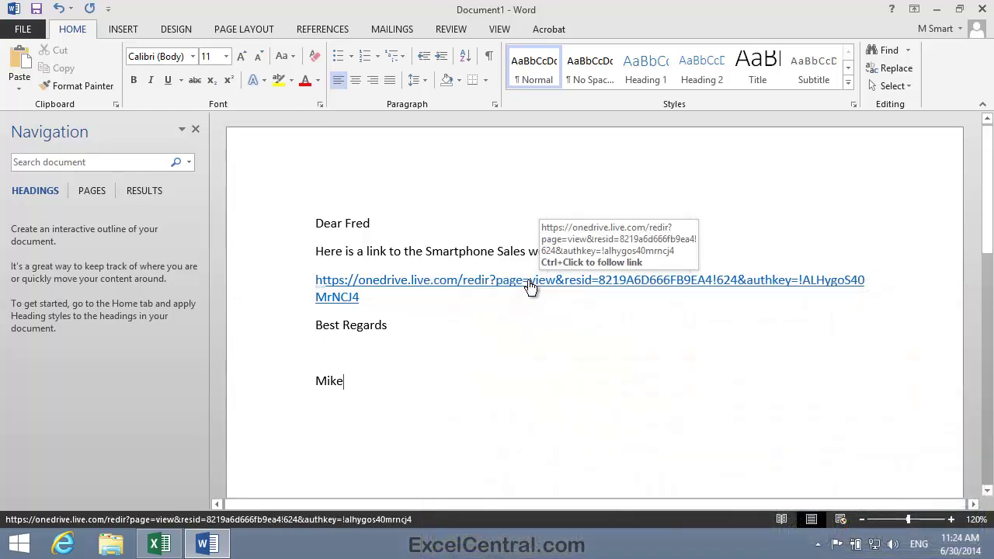
- Follow the letter's link to Excel Online, maximize the browser, and select cells F6 and I6
{"action": "left_click", "coordinate": [530, 286], "text": "ctrl"}
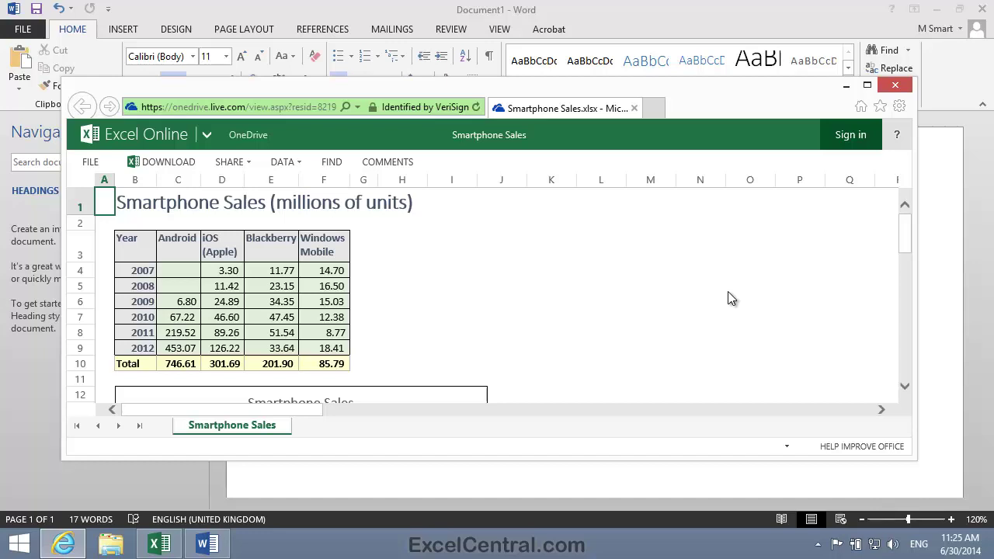
{"action": "left_click", "coordinate": [868, 84]}
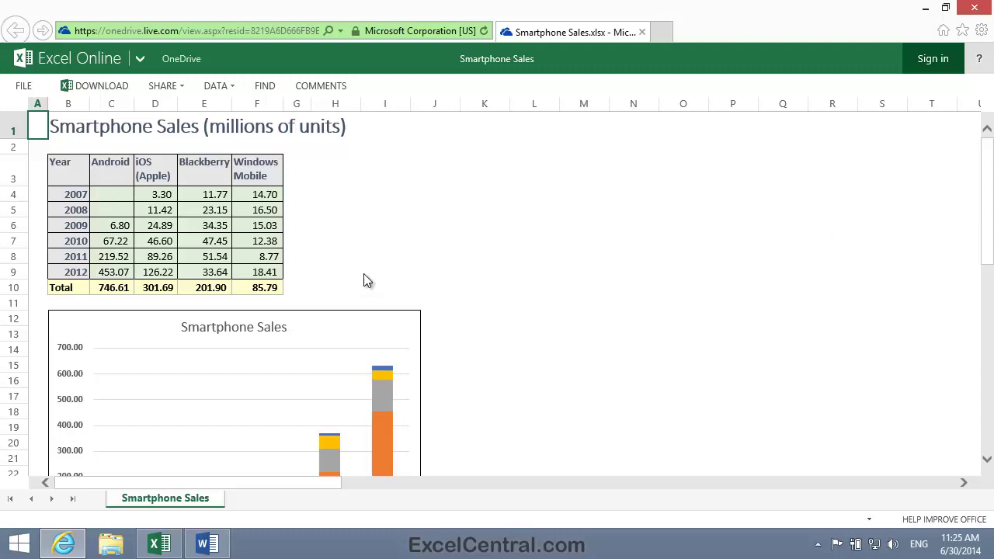
{"action": "left_click", "coordinate": [259, 227]}
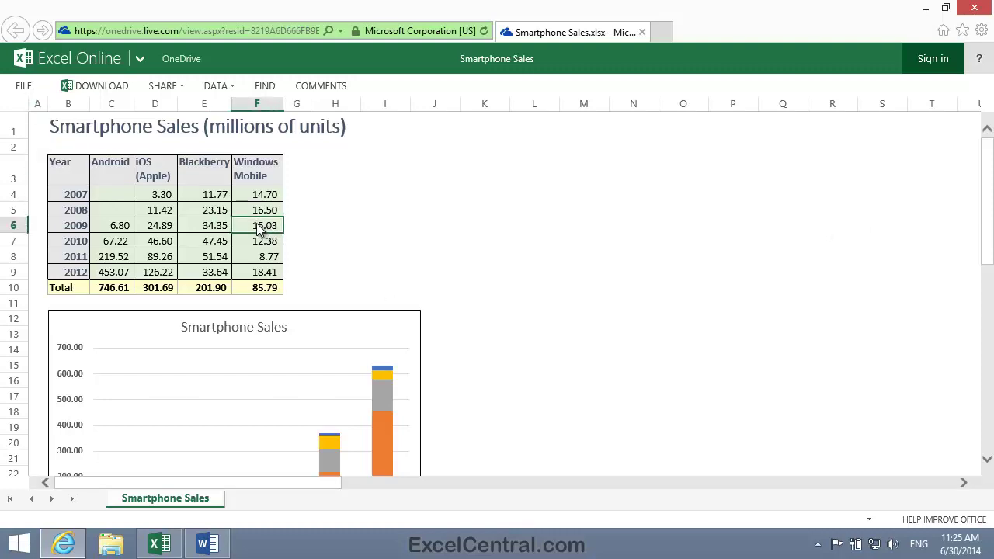
{"action": "left_click", "coordinate": [372, 224]}
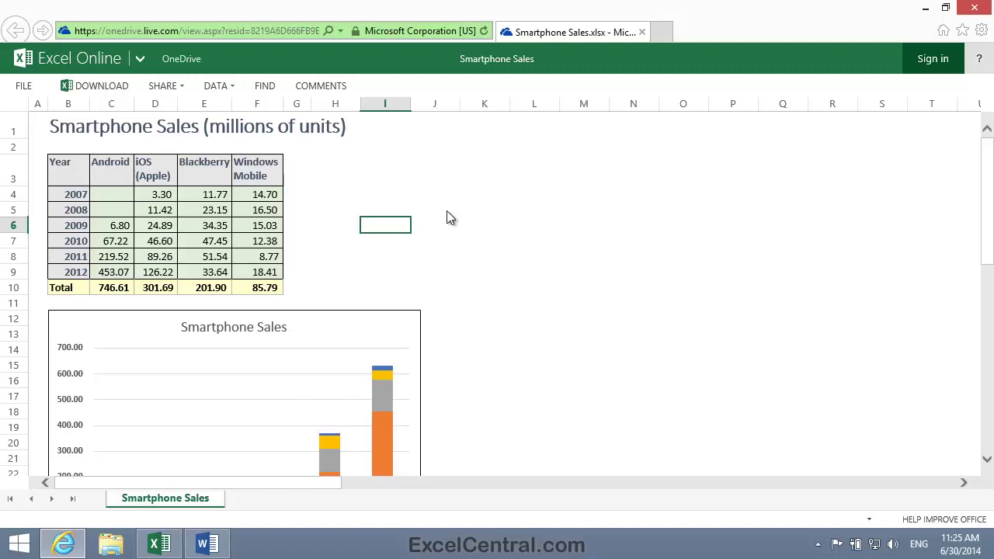
- Start downloading the workbook, then cancel the download and close Internet Explorer
{"action": "left_click", "coordinate": [101, 86]}
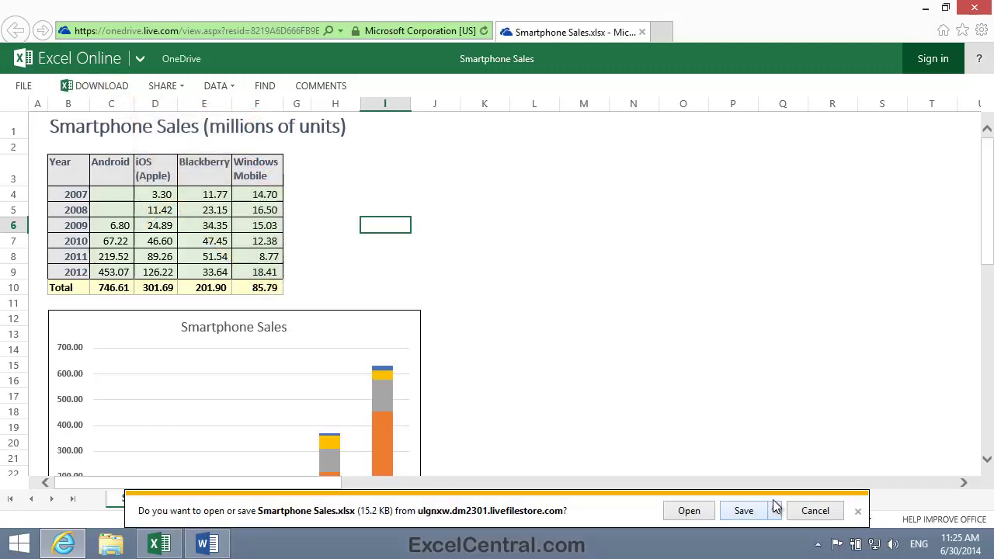
{"action": "left_click", "coordinate": [774, 511]}
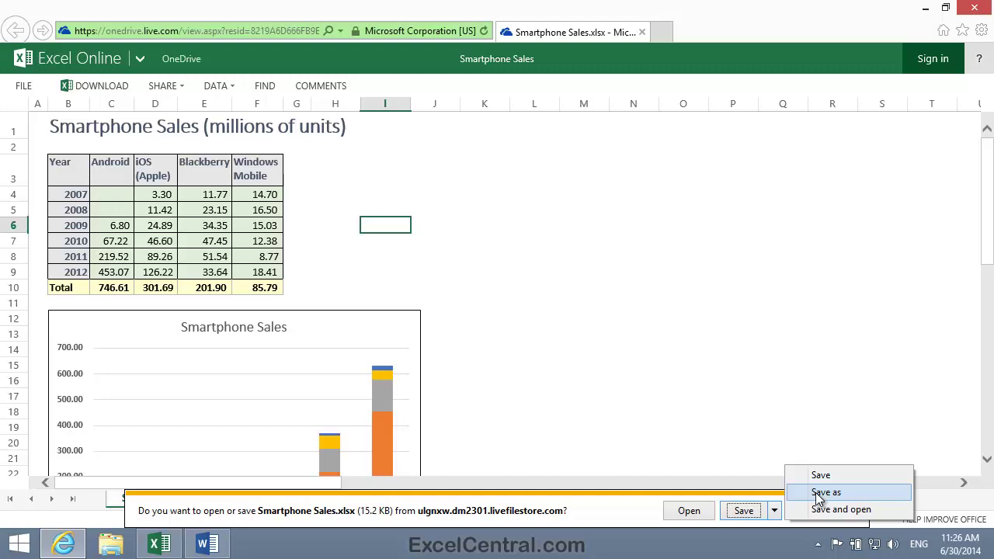
{"action": "left_click", "coordinate": [601, 227]}
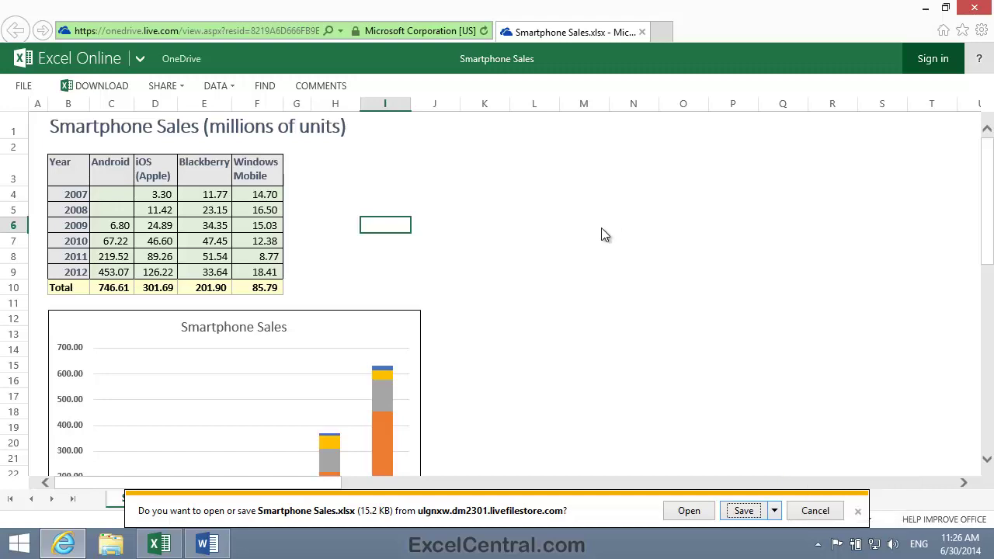
{"action": "left_click", "coordinate": [601, 228]}
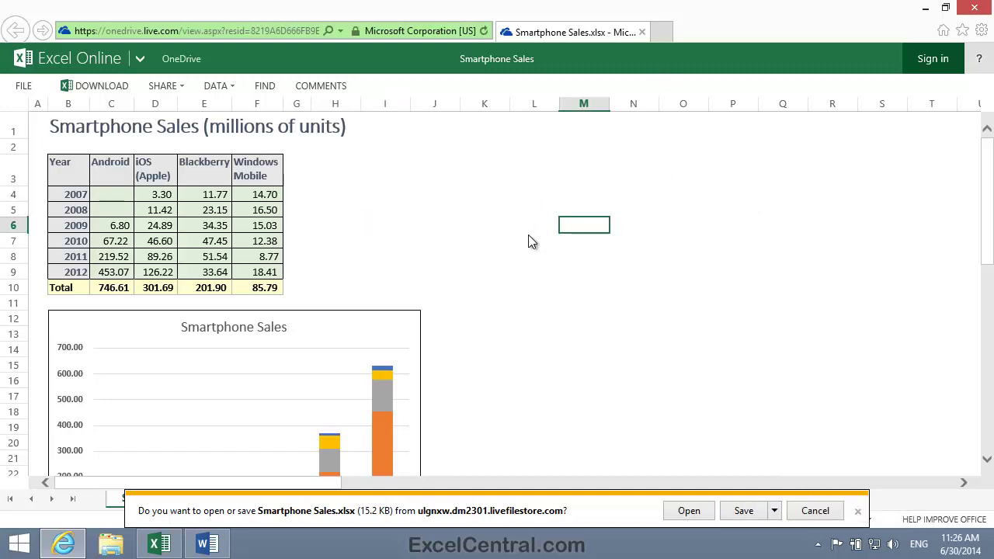
{"action": "left_click", "coordinate": [821, 503]}
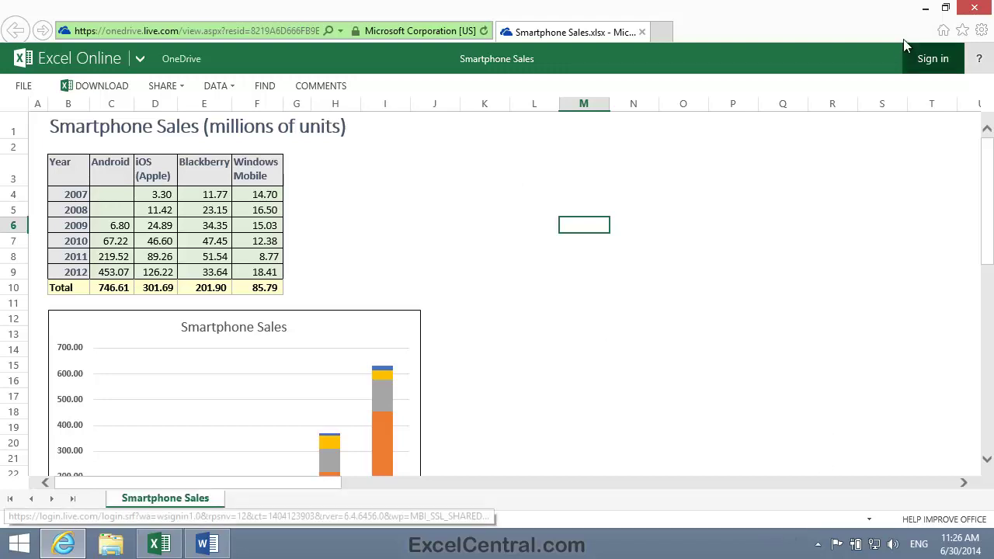
{"action": "left_click", "coordinate": [974, 8]}
- Close Word without saving the letter, then close the Smartphone Sales workbook in Excel
{"action": "left_click", "coordinate": [980, 9]}
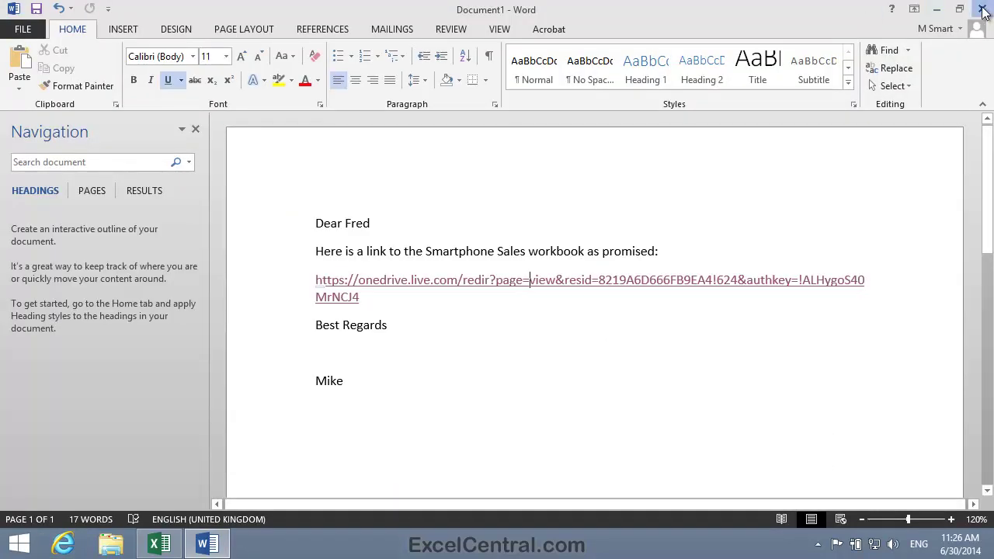
{"action": "left_click", "coordinate": [500, 300]}
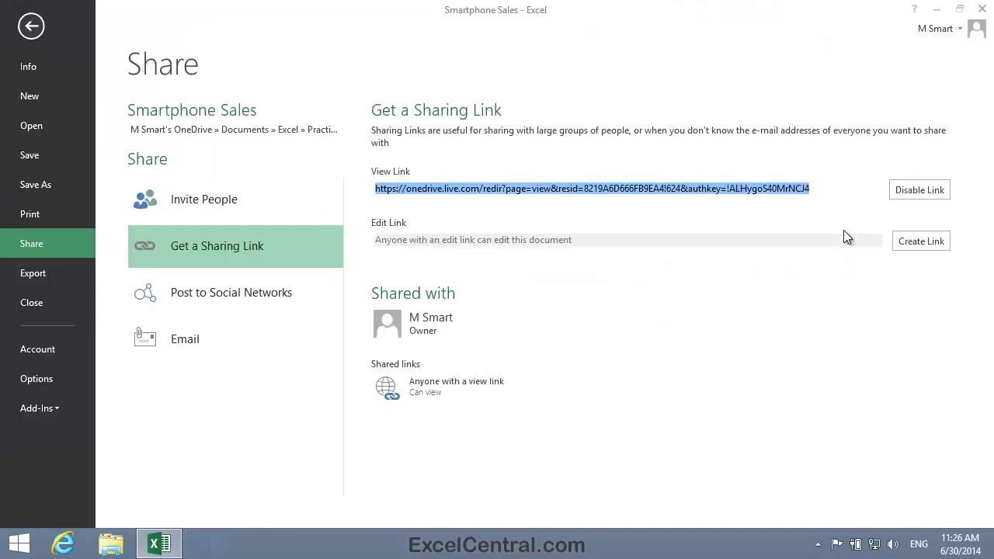
{"action": "left_click", "coordinate": [980, 11]}
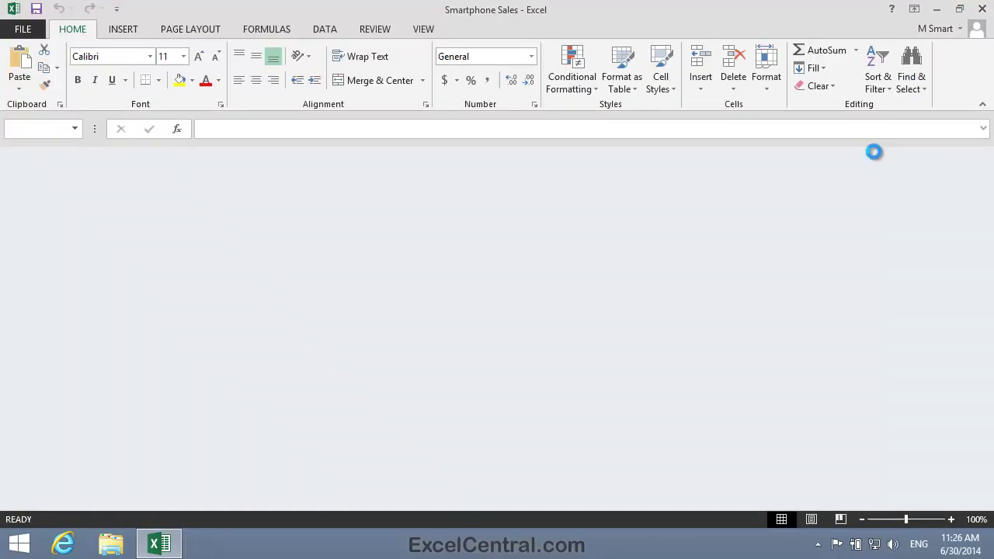